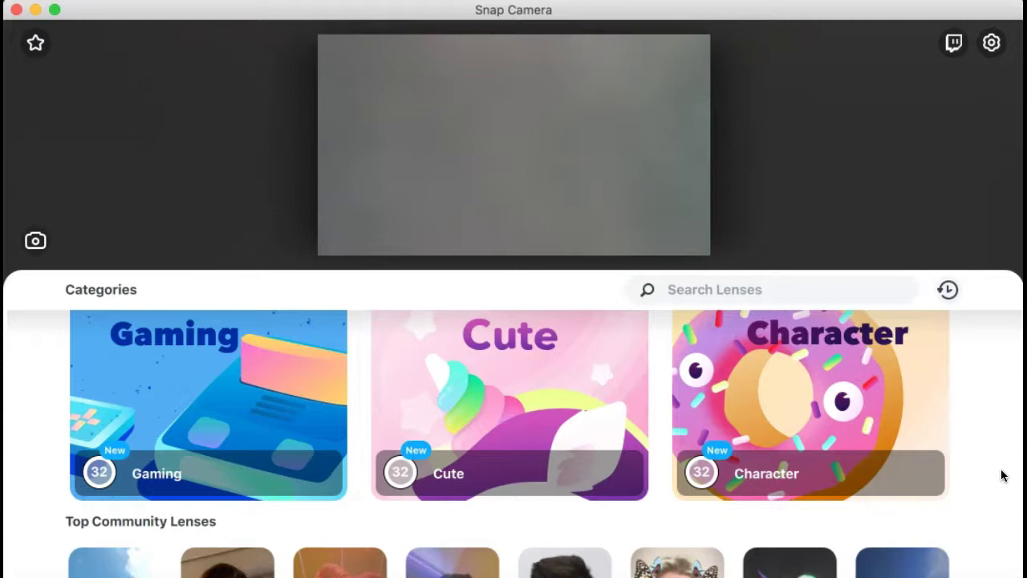
Search Snap Camera lenses for 'beach' and apply a Beach lens card from the results.
scroll(1001, 475, up, 5)
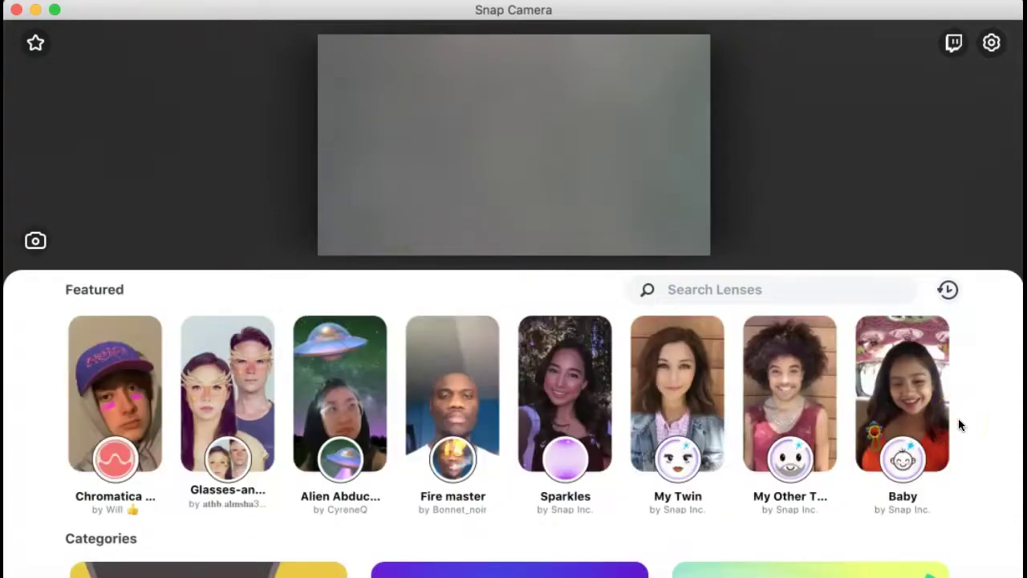
scroll(958, 419, down, 5)
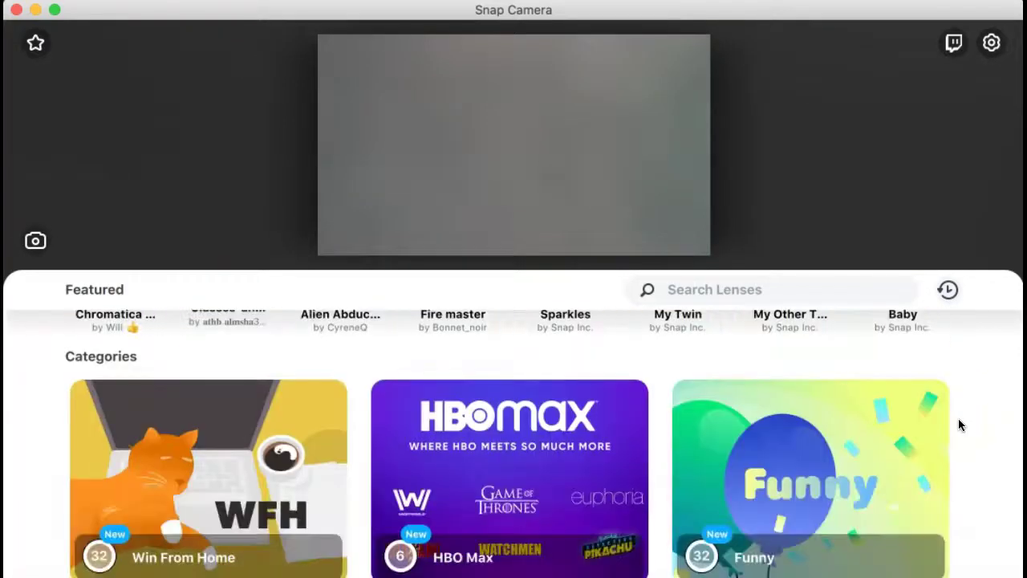
scroll(960, 425, down, 5)
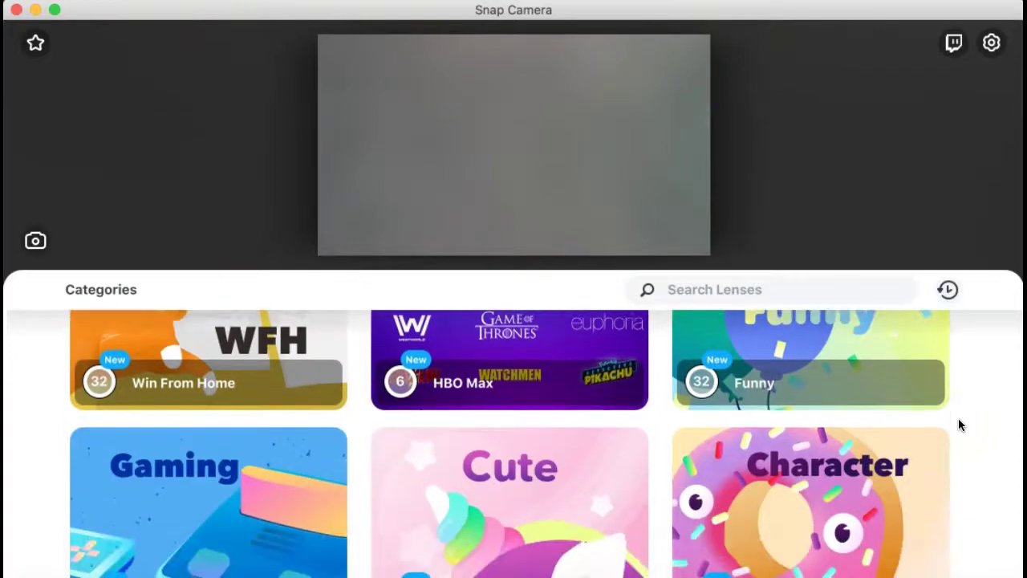
scroll(960, 424, down, 5)
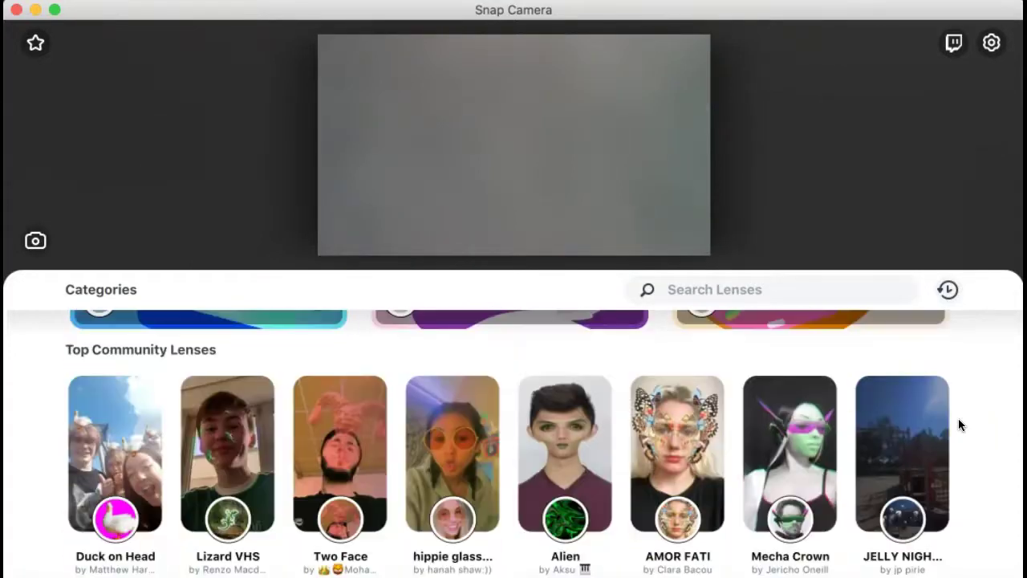
scroll(959, 424, down, 5)
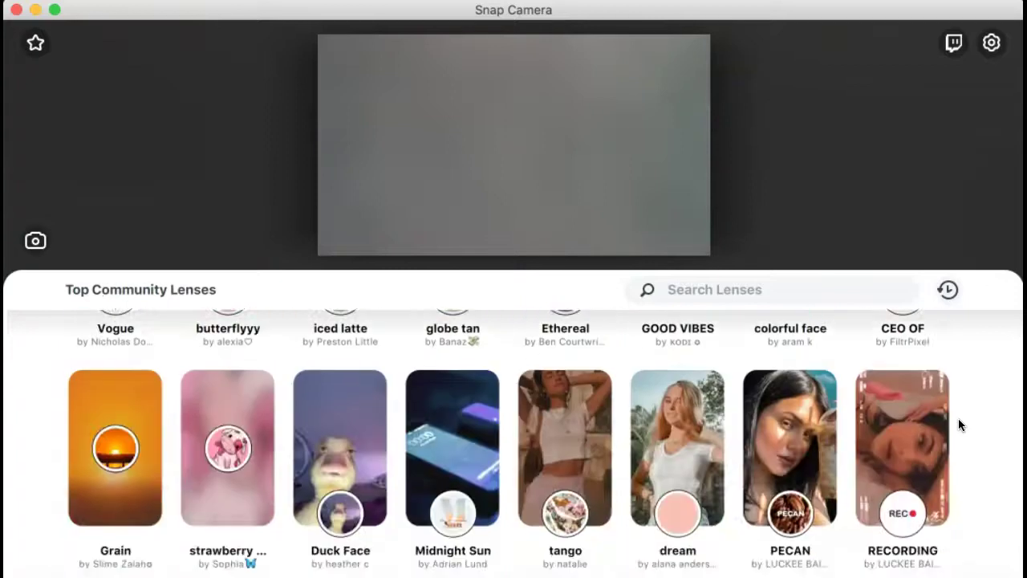
scroll(958, 418, up, 15)
click(840, 300)
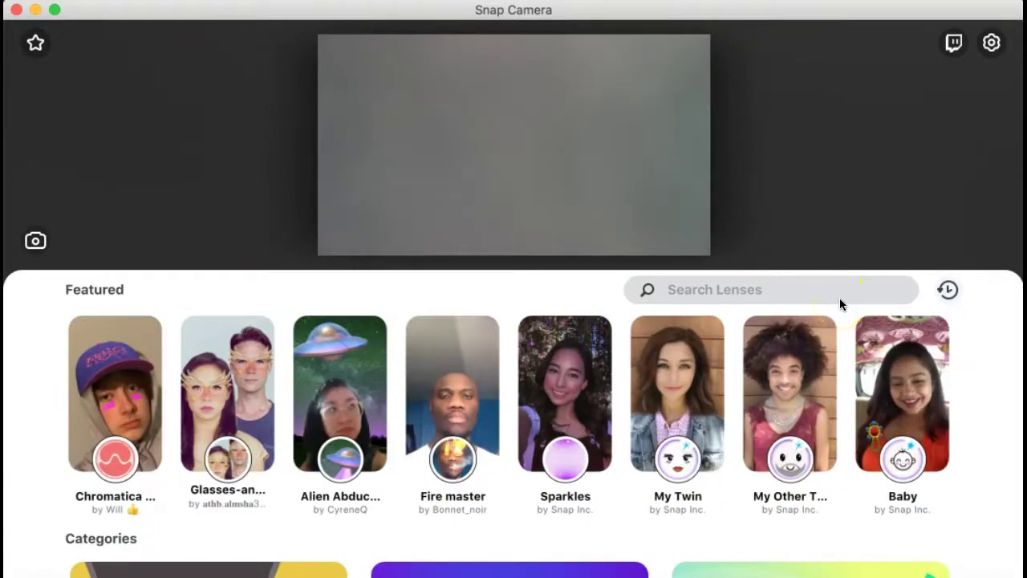
click(840, 297)
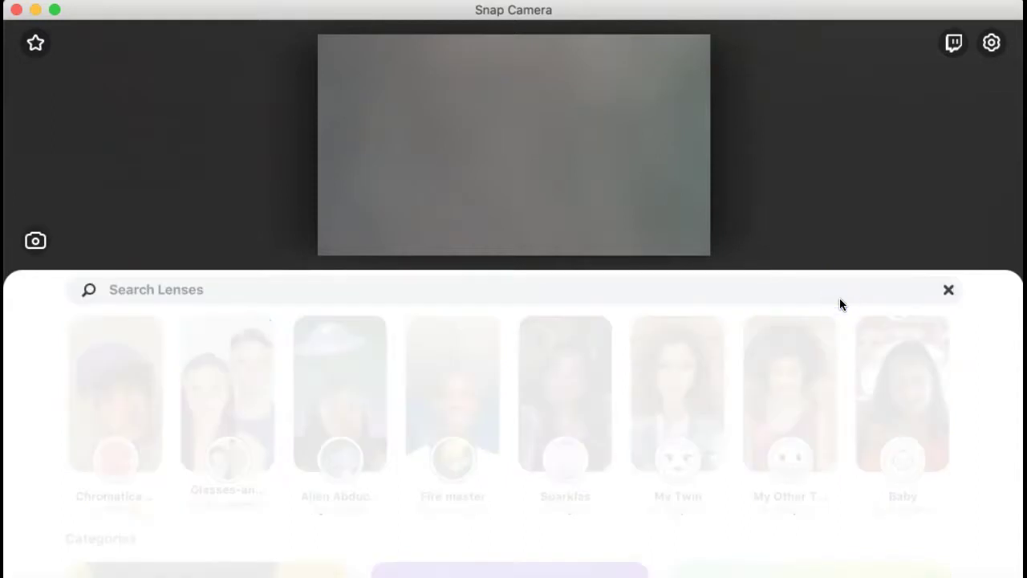
text(beach)
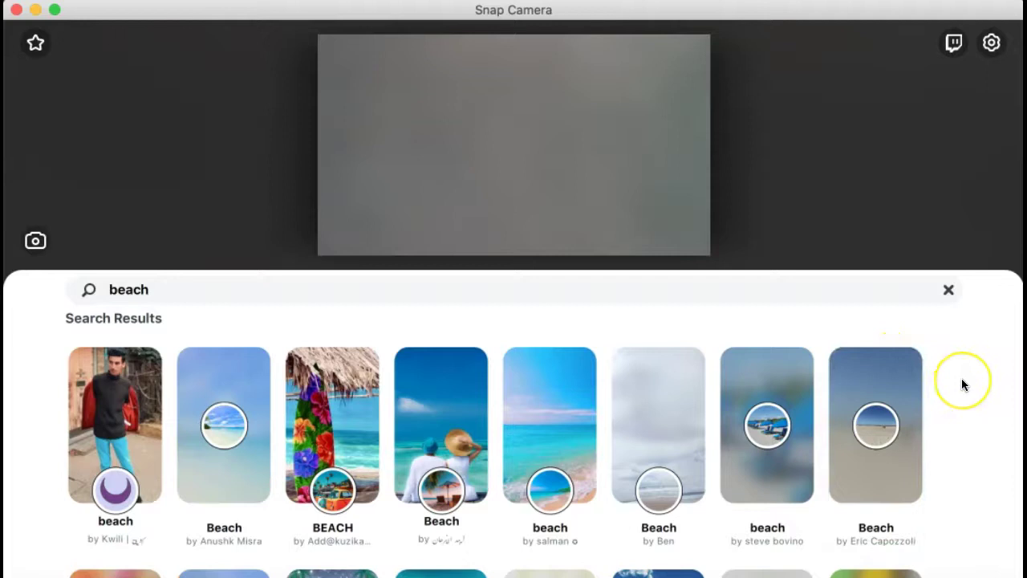
scroll(963, 382, down, 1)
click(732, 398)
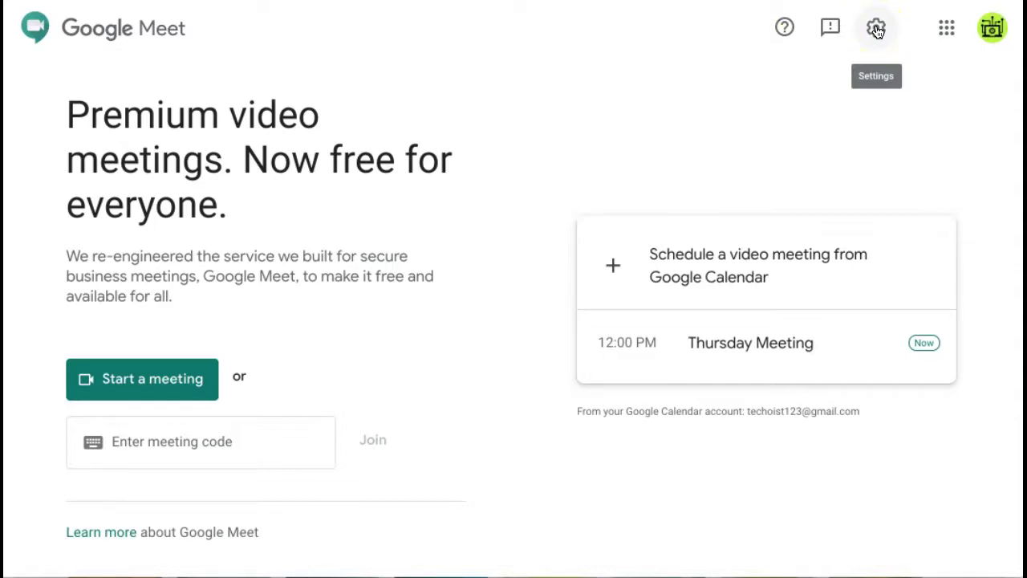
Choose Snap Camera as the camera in Google Meet's Video settings and close them with Done.
click(877, 30)
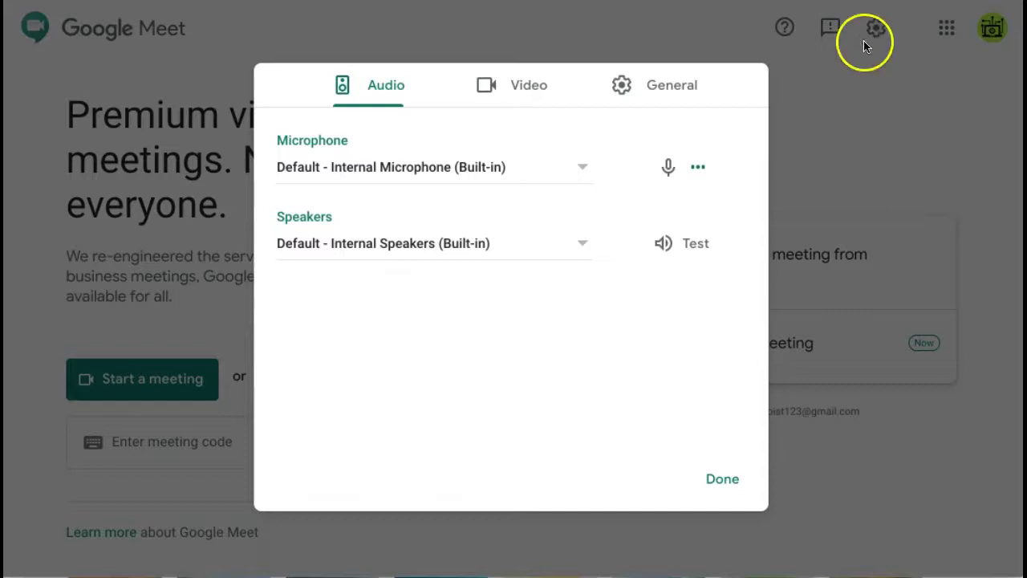
click(519, 85)
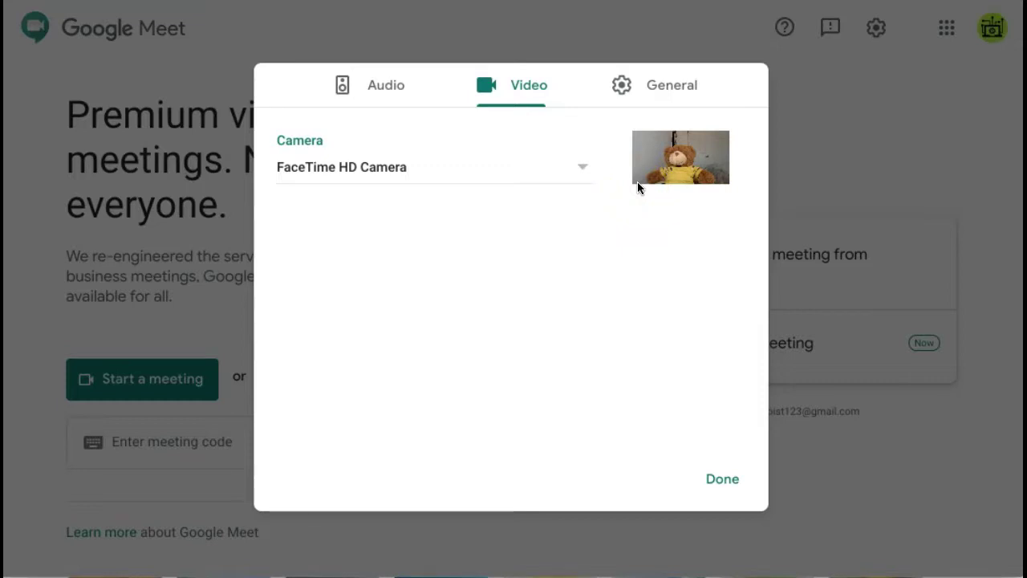
click(579, 173)
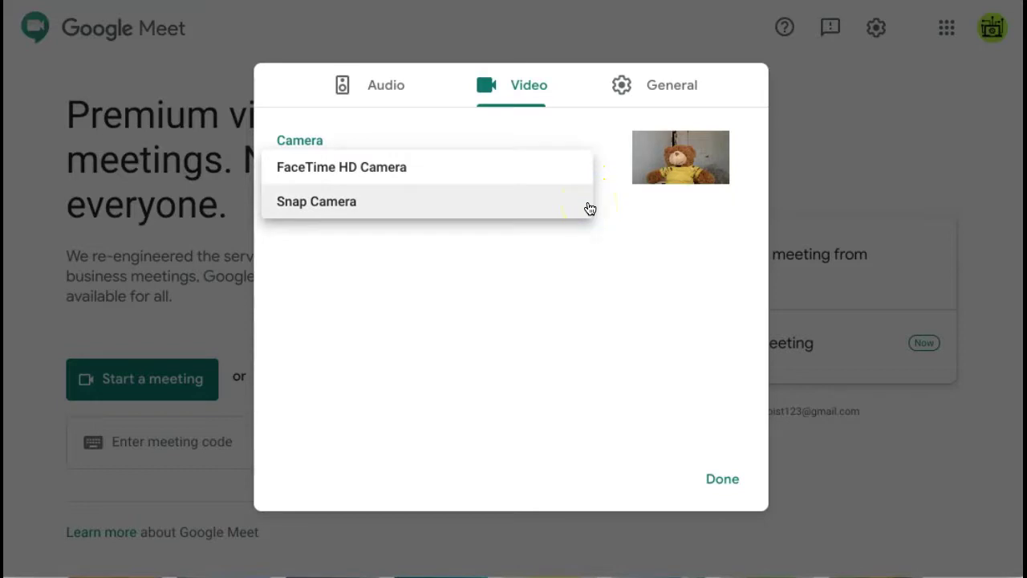
click(590, 206)
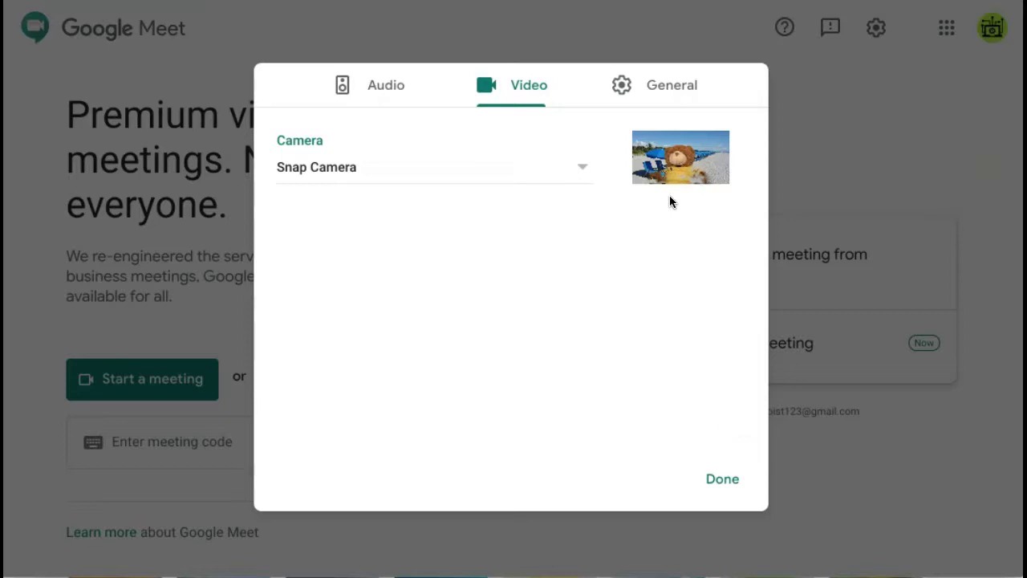
click(744, 412)
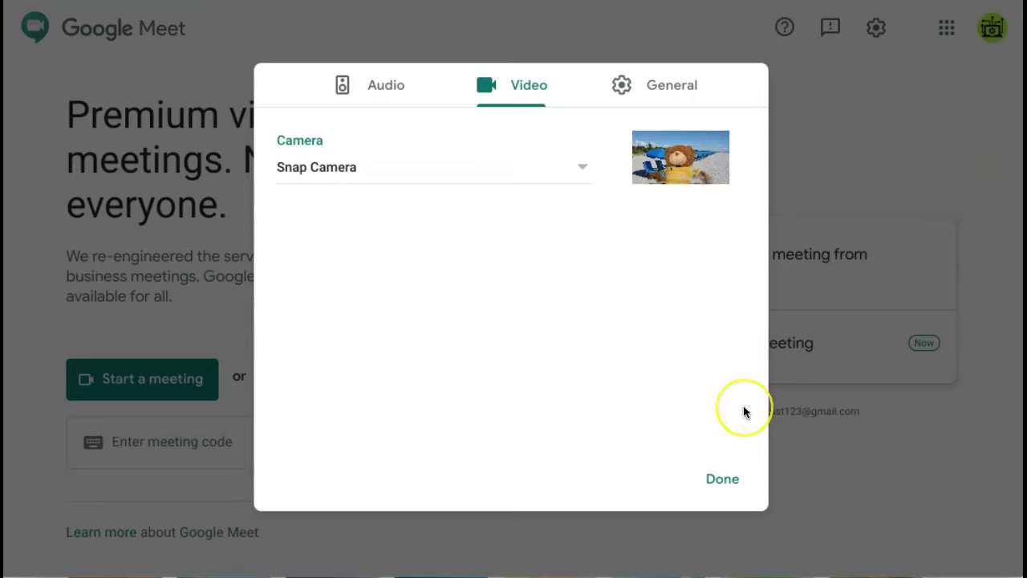
click(730, 482)
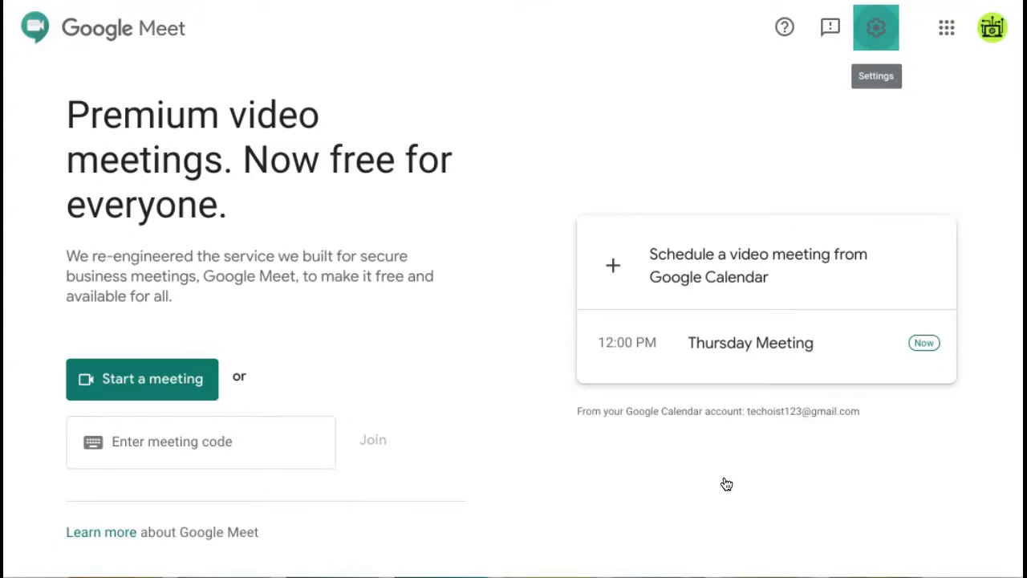
Start a new meeting and confirm in Video settings that Snap Camera is the camera.
click(155, 393)
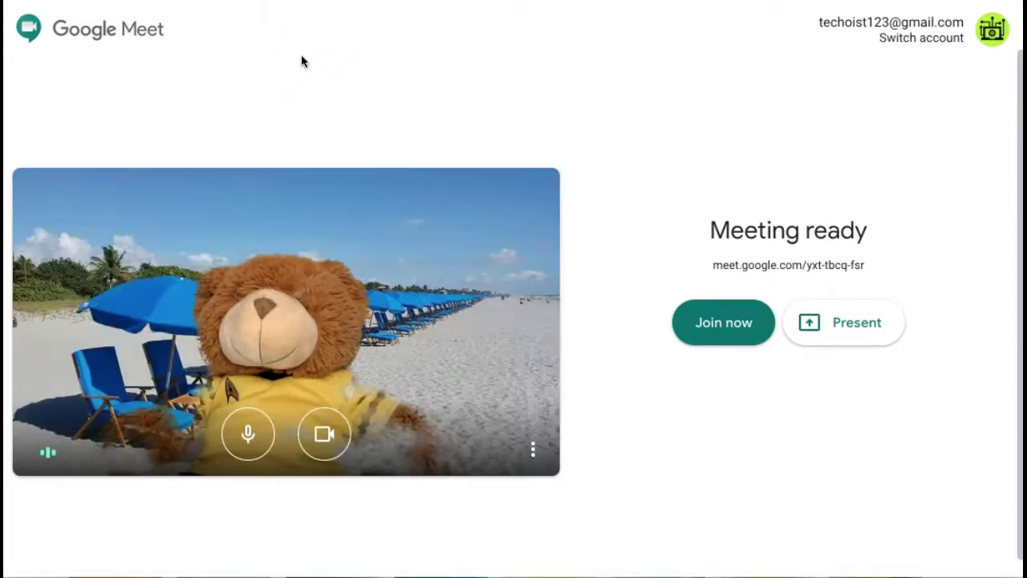
click(403, 94)
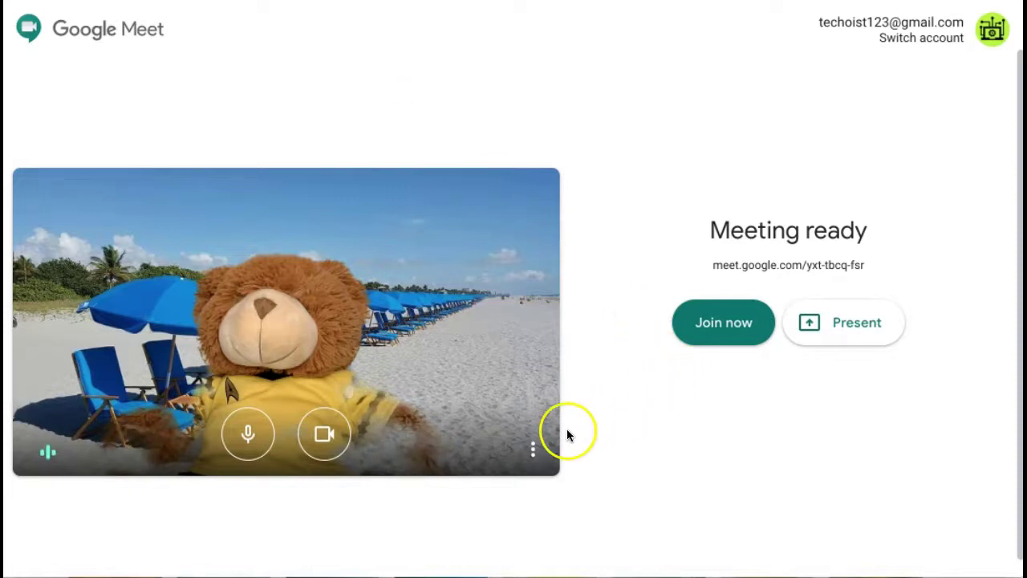
click(533, 454)
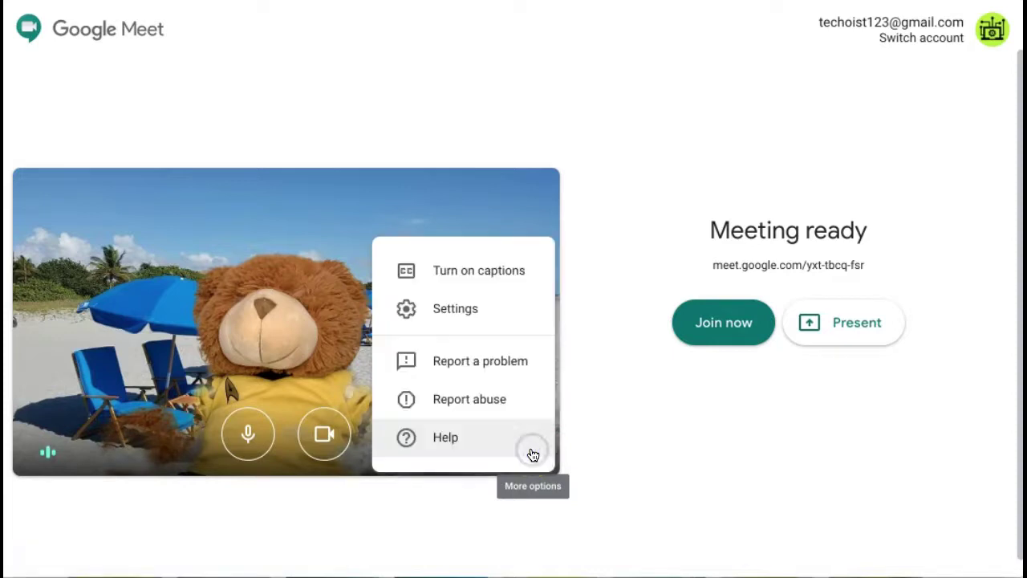
click(435, 317)
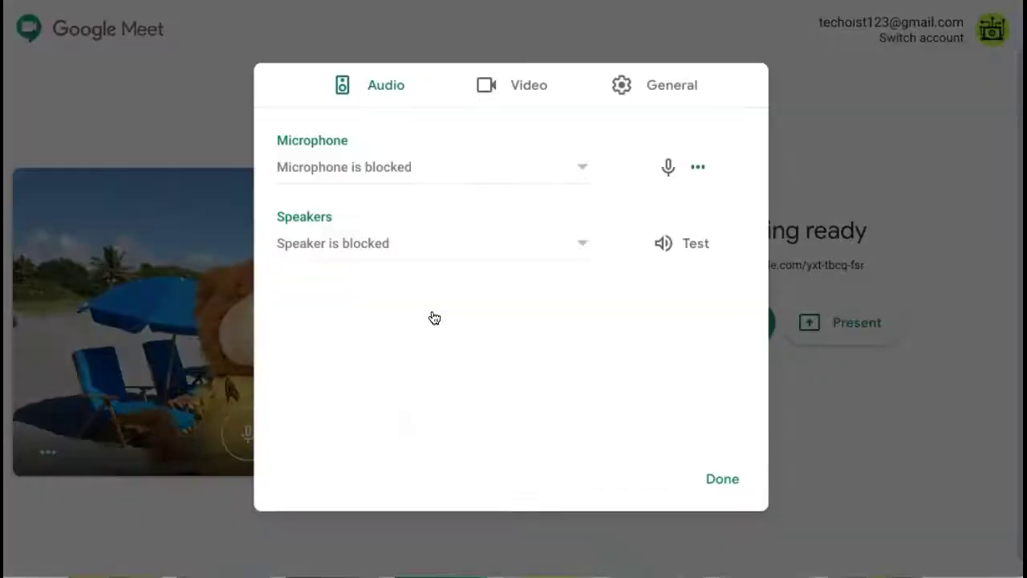
click(480, 87)
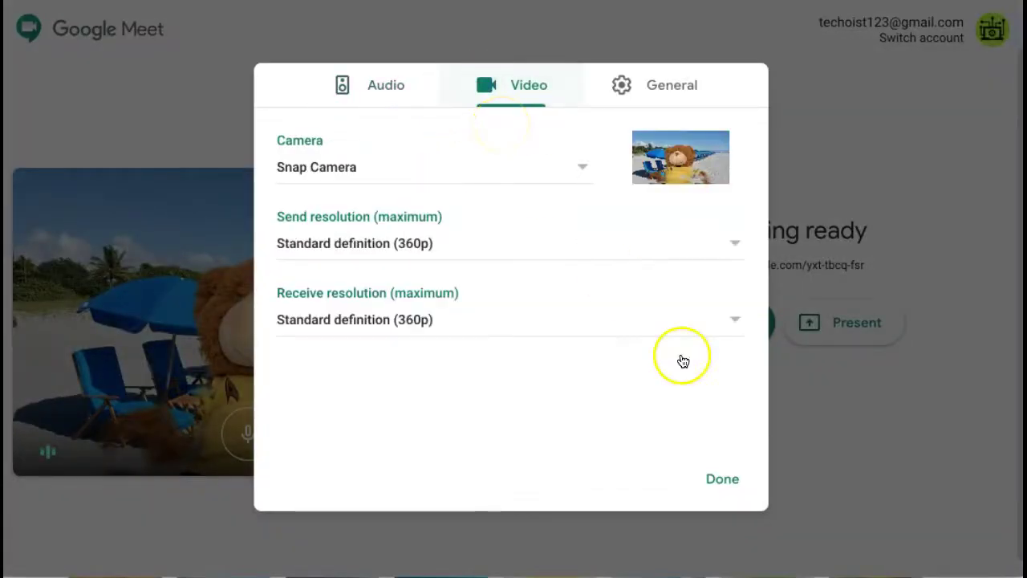
click(726, 474)
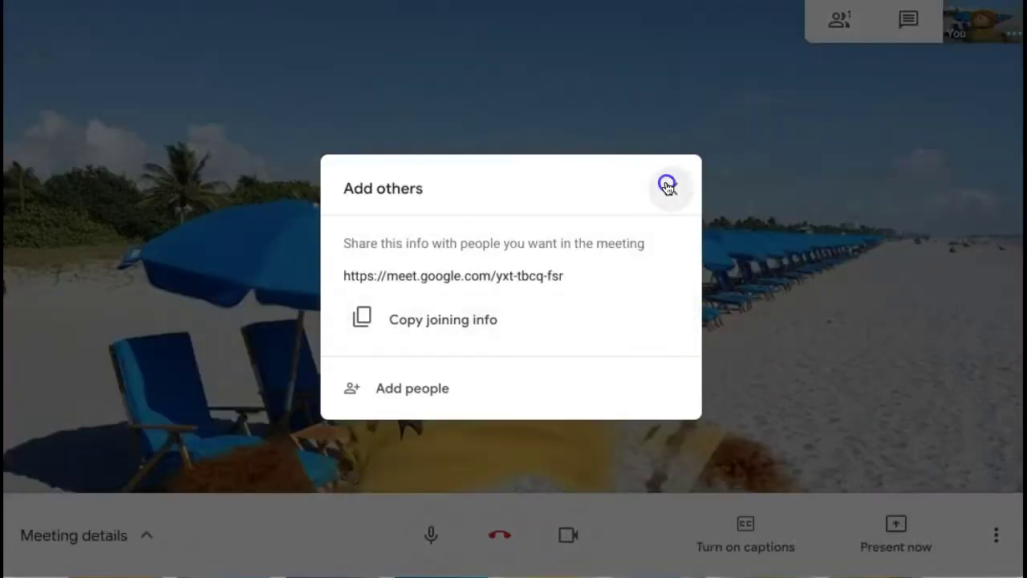
Dismiss the Add others joining-info dialog in the call.
click(667, 187)
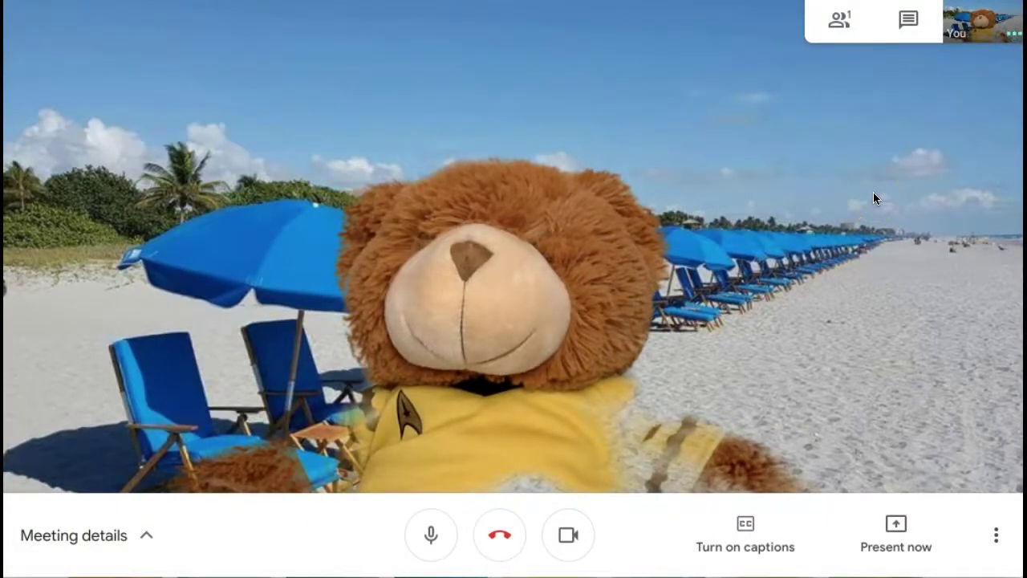
click(905, 431)
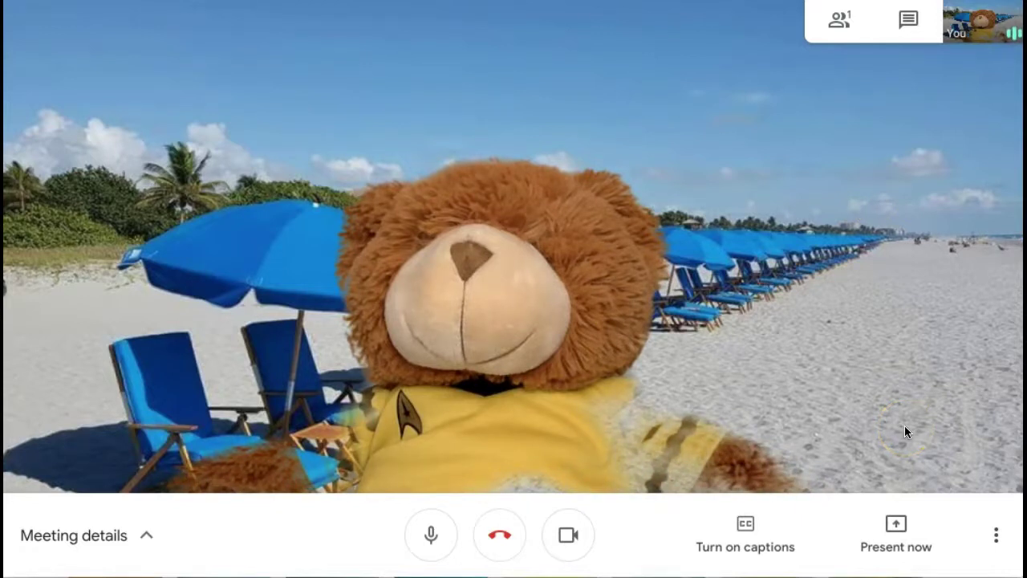
click(911, 433)
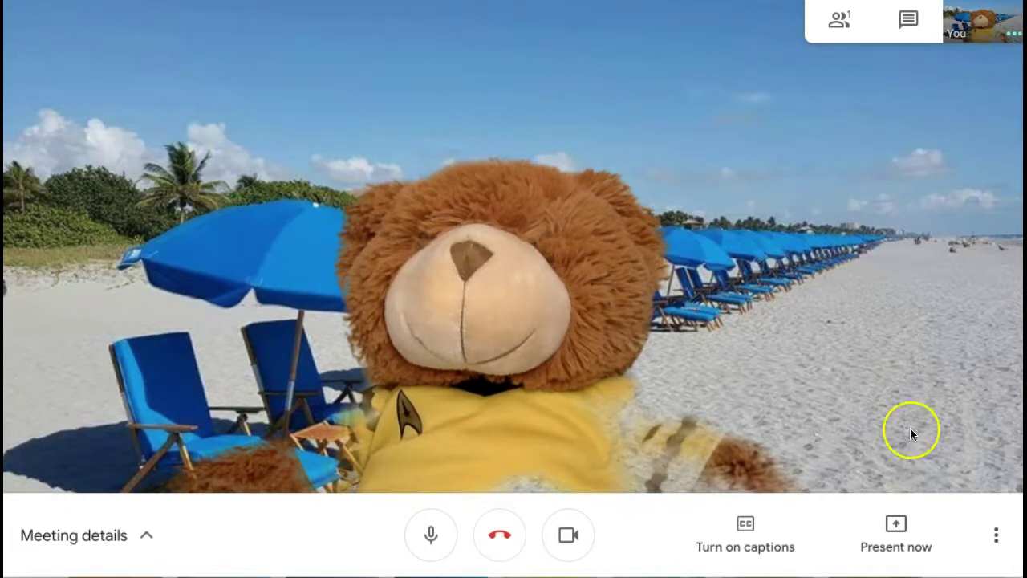
Keep Snap Camera selected as the camera in the call's Video settings and click Done.
click(1001, 532)
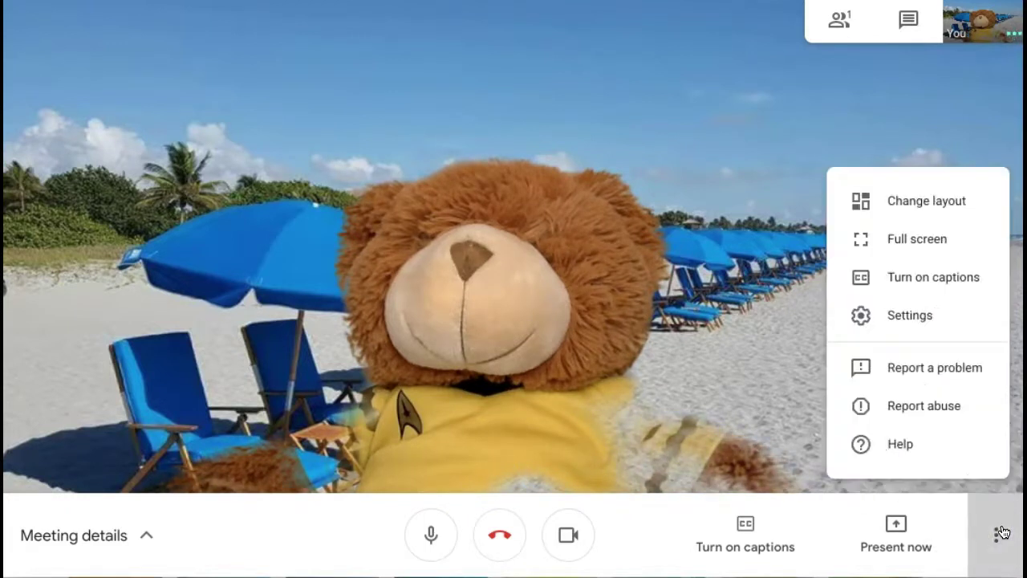
click(901, 329)
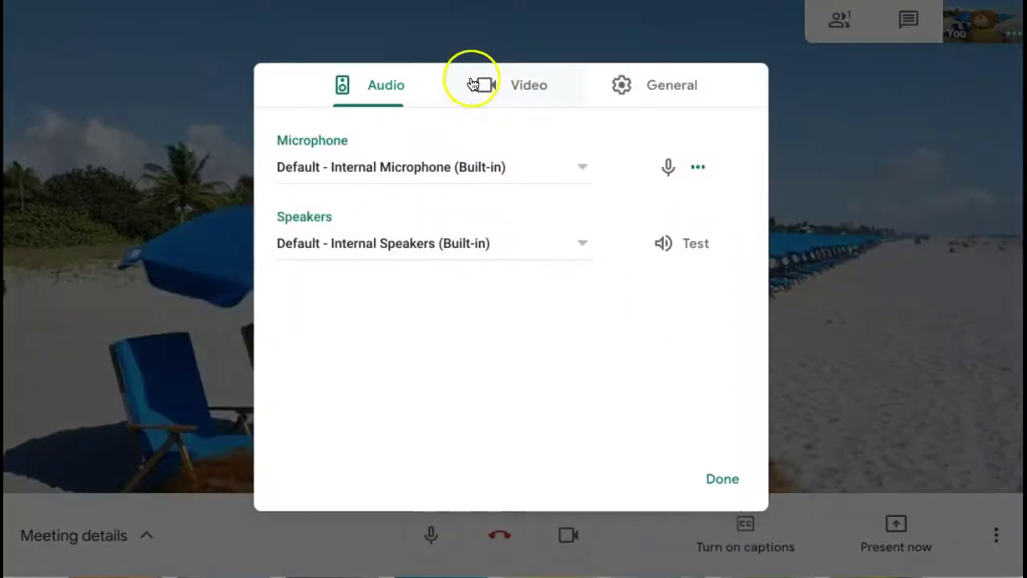
click(494, 85)
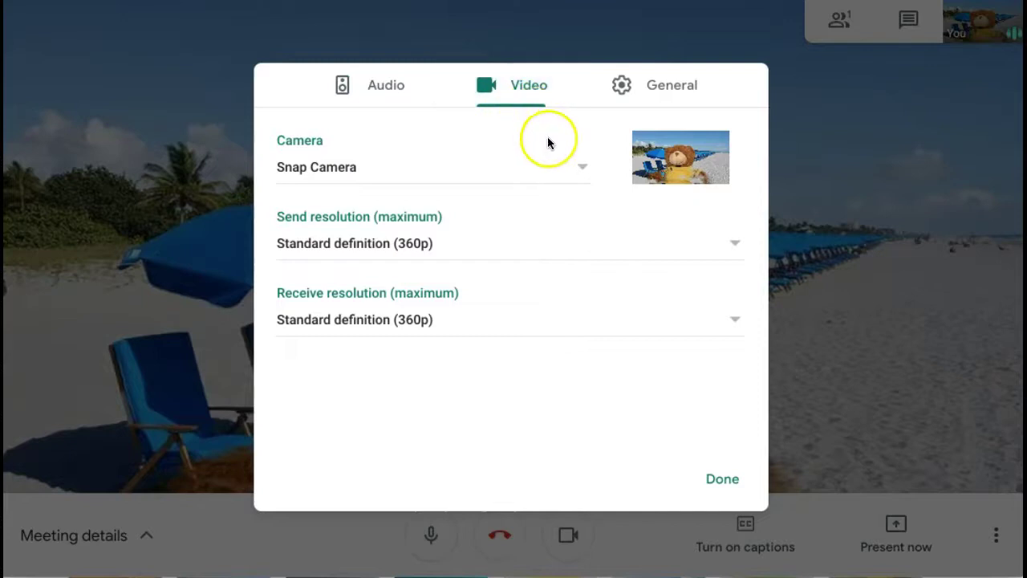
click(558, 171)
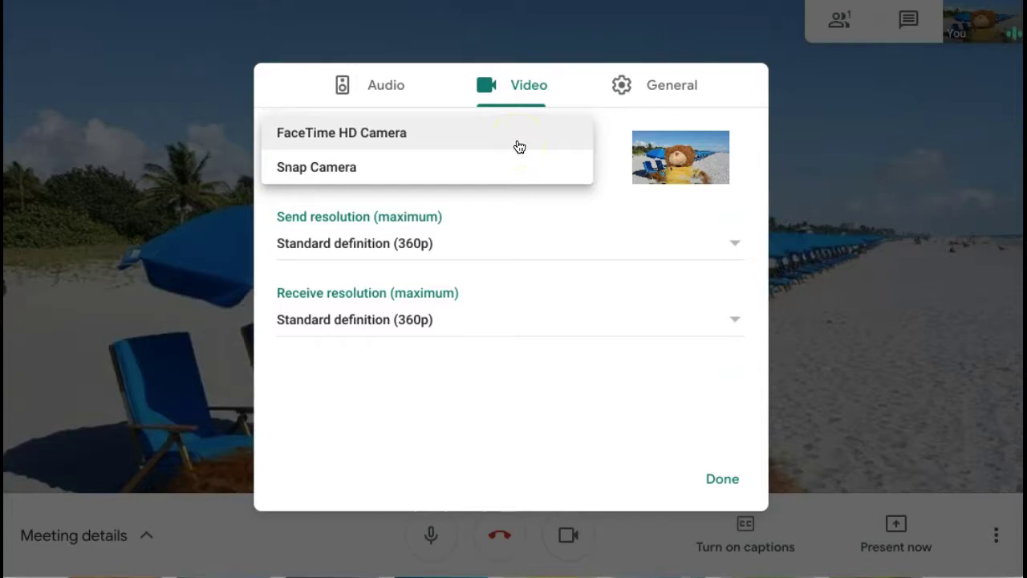
click(728, 471)
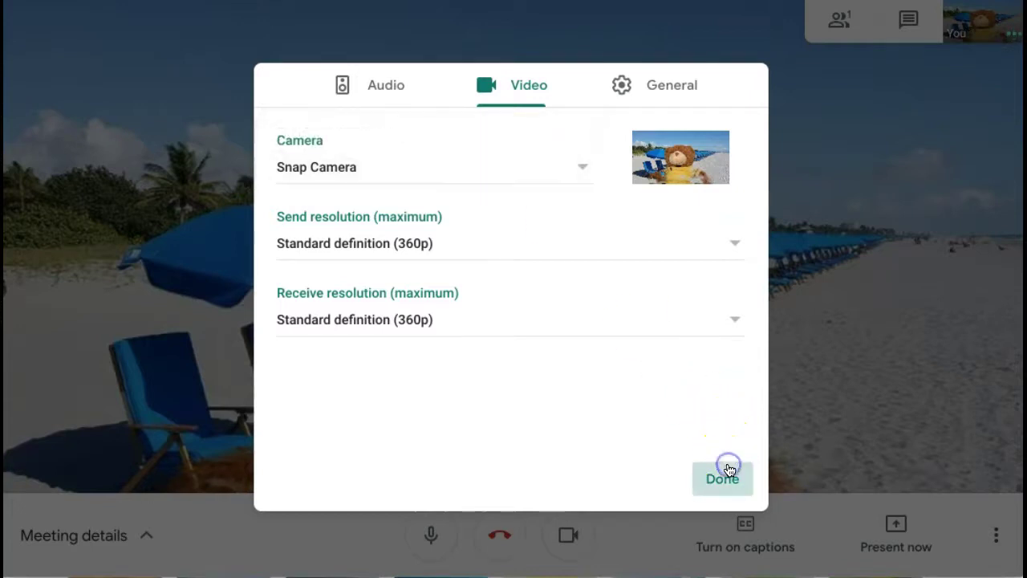
click(728, 474)
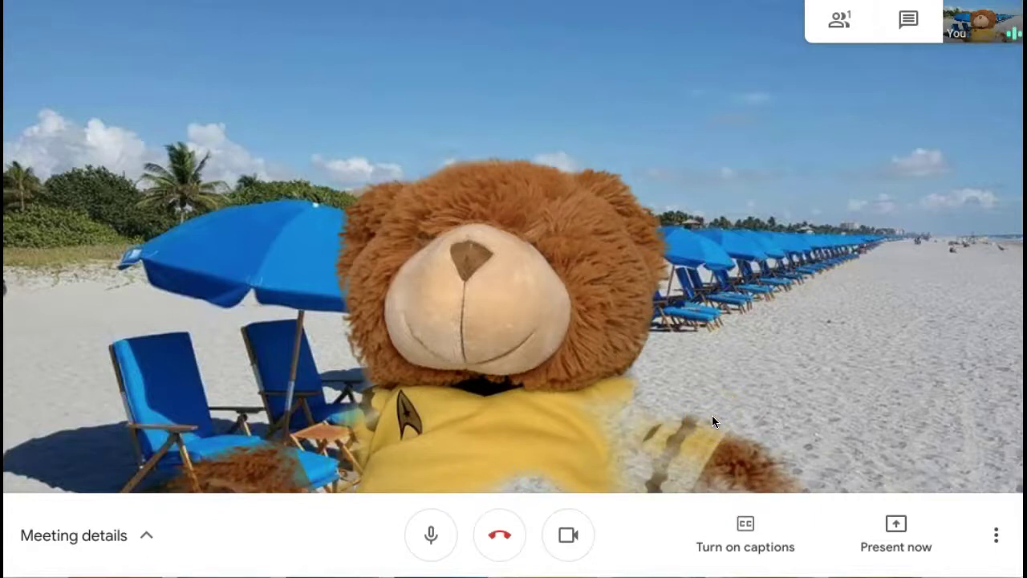
Apply the second-row tropical beach lens with palm trees from the 'beach' results.
click(781, 546)
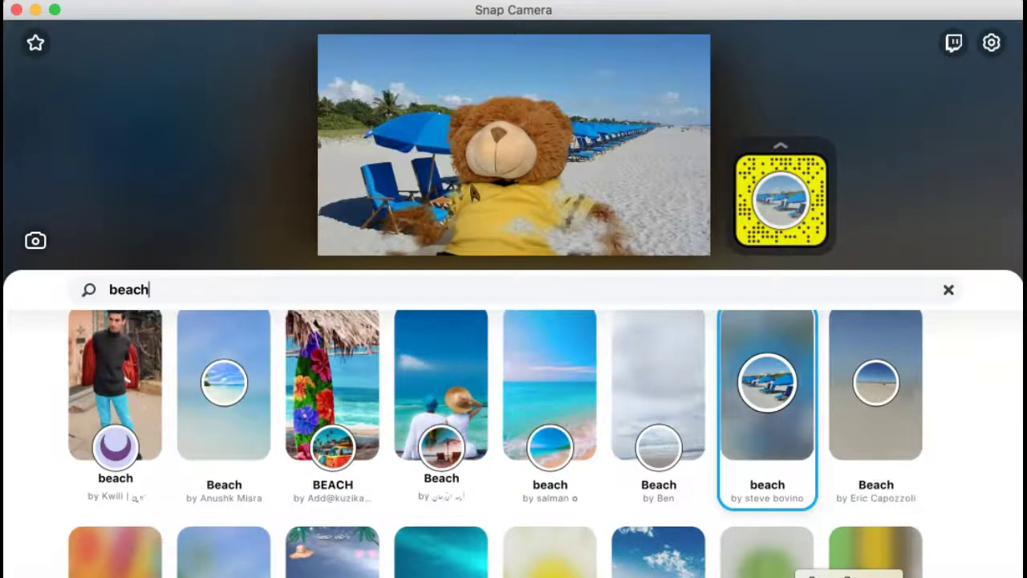
scroll(631, 321, up, 1)
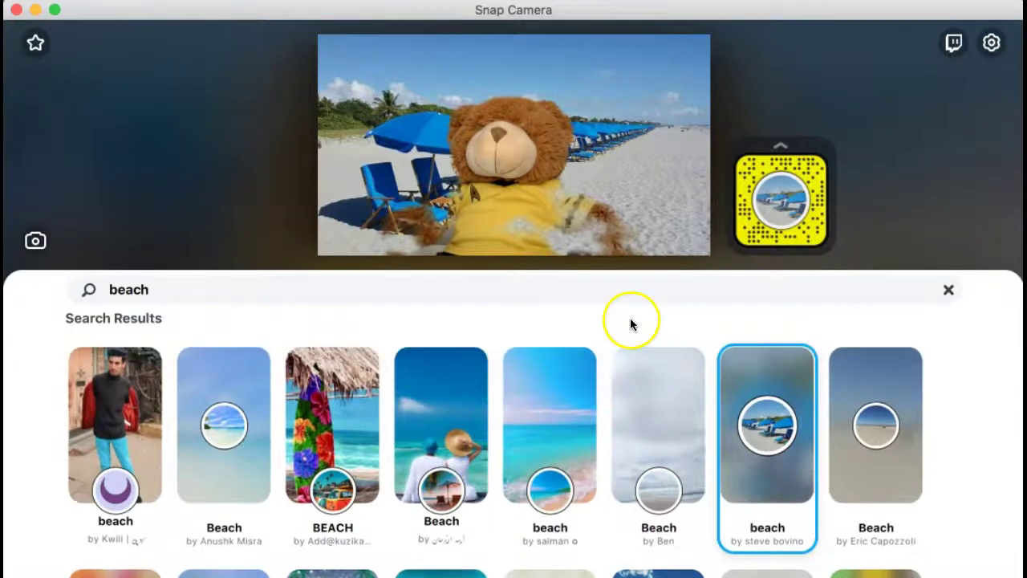
scroll(596, 425, down, 2)
scroll(591, 431, down, 1)
click(257, 511)
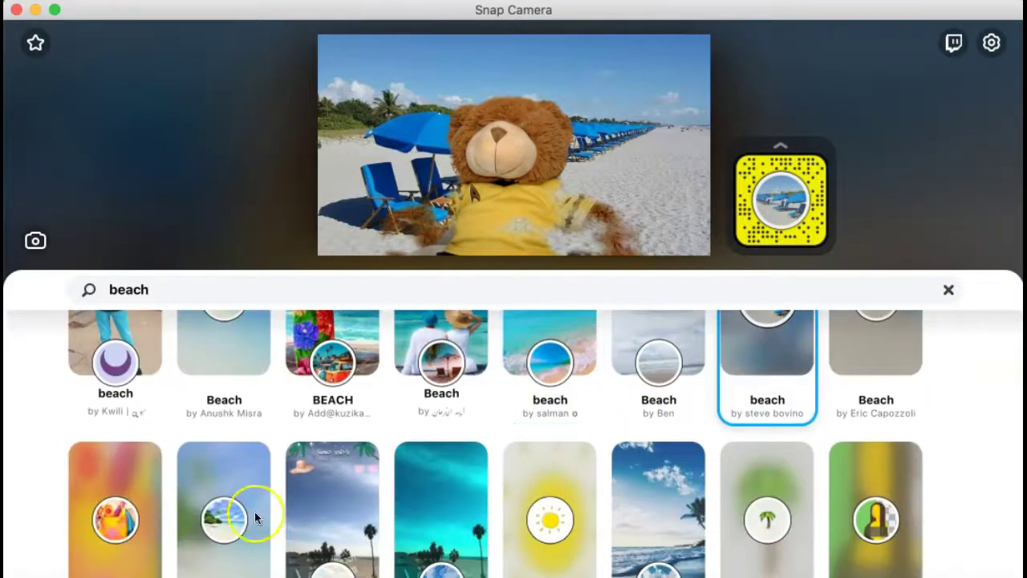